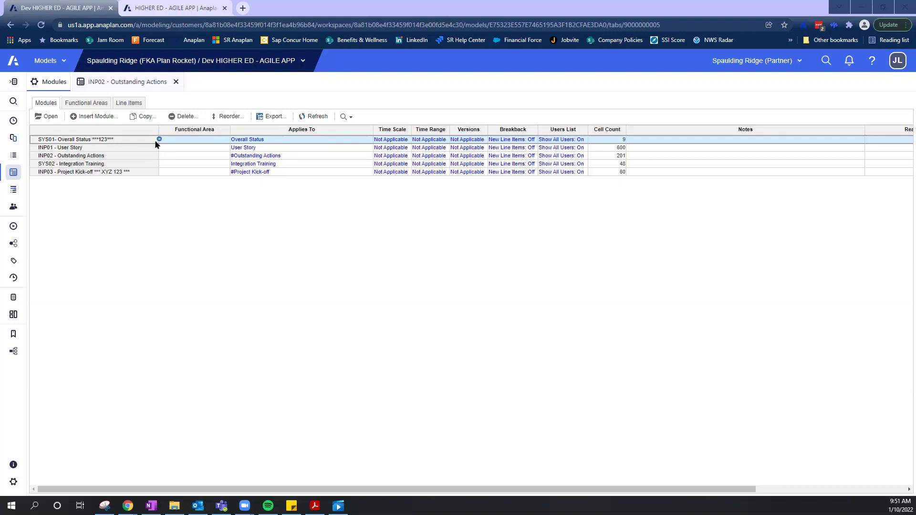
Switch to the production HIGHER ED - AGILE APP model's Modules list
{"action": "left_click", "coordinate": [177, 6]}
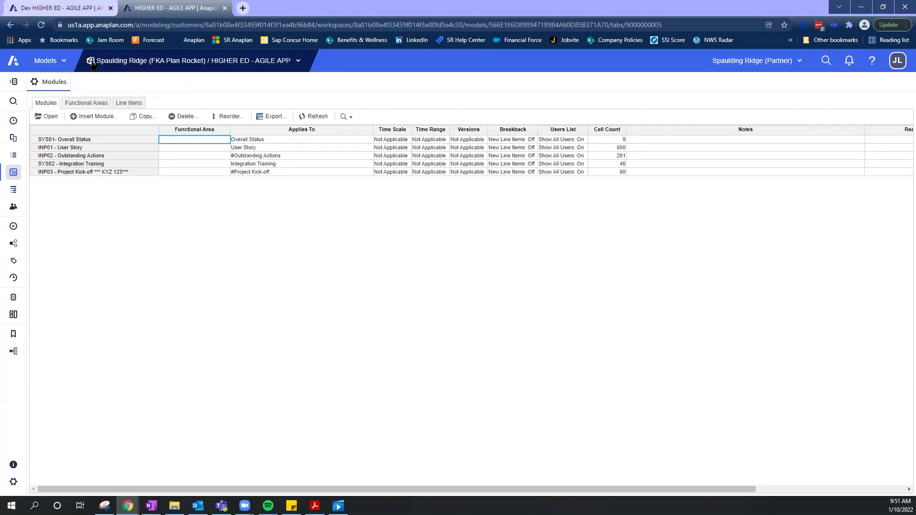
{"action": "left_click", "coordinate": [14, 483]}
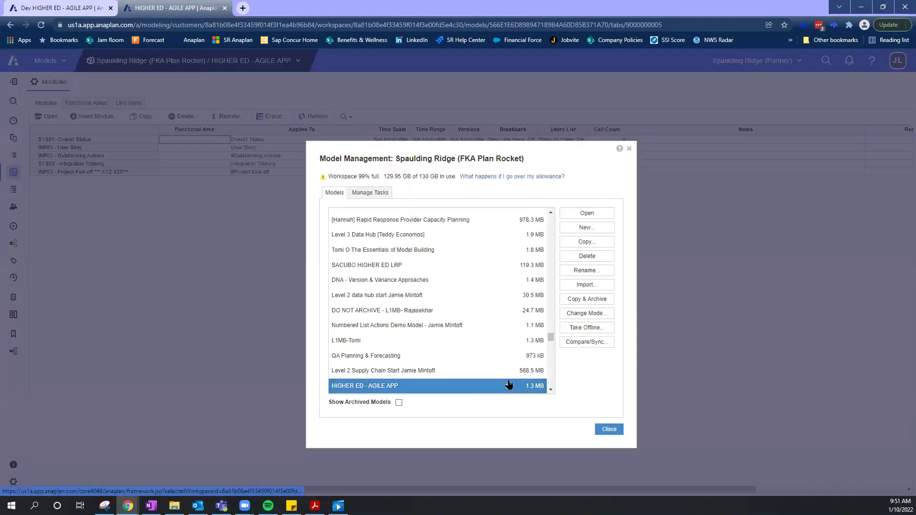
{"action": "mouse_move", "coordinate": [509, 384]}
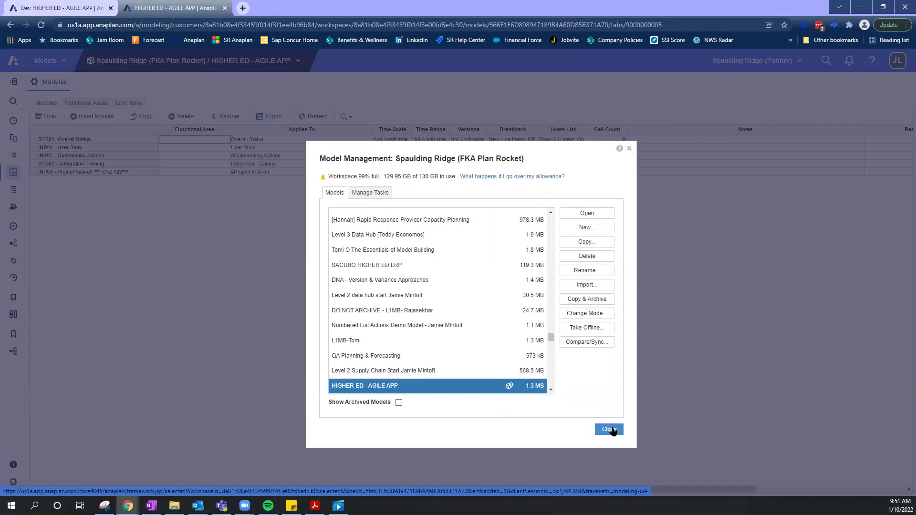
{"action": "left_click", "coordinate": [610, 429]}
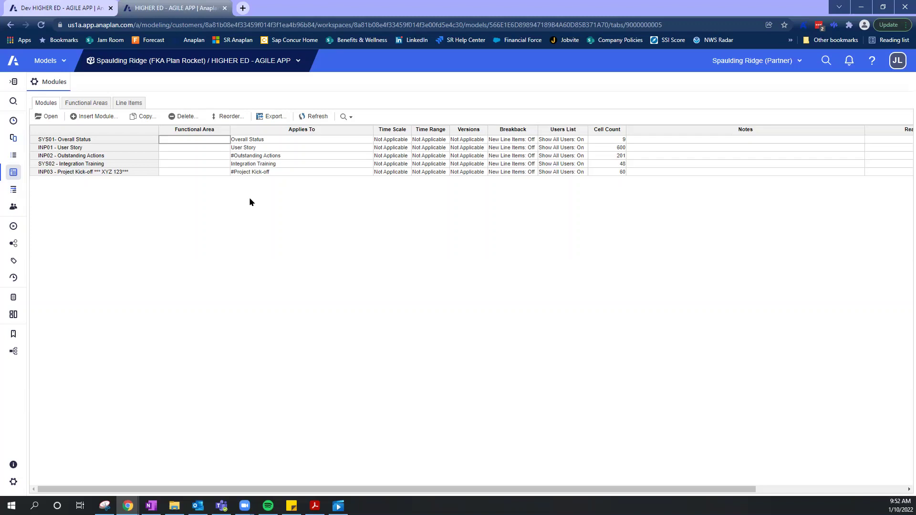
In the Dev model, inspect the SYS01- Overall Status module name and its *123* suffix without changing it
{"action": "left_click", "coordinate": [55, 8]}
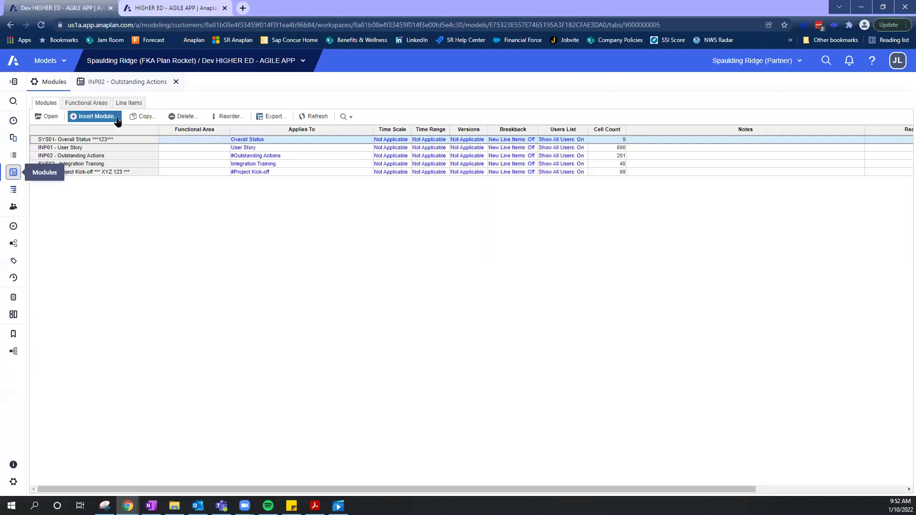
{"action": "double_click", "coordinate": [117, 138]}
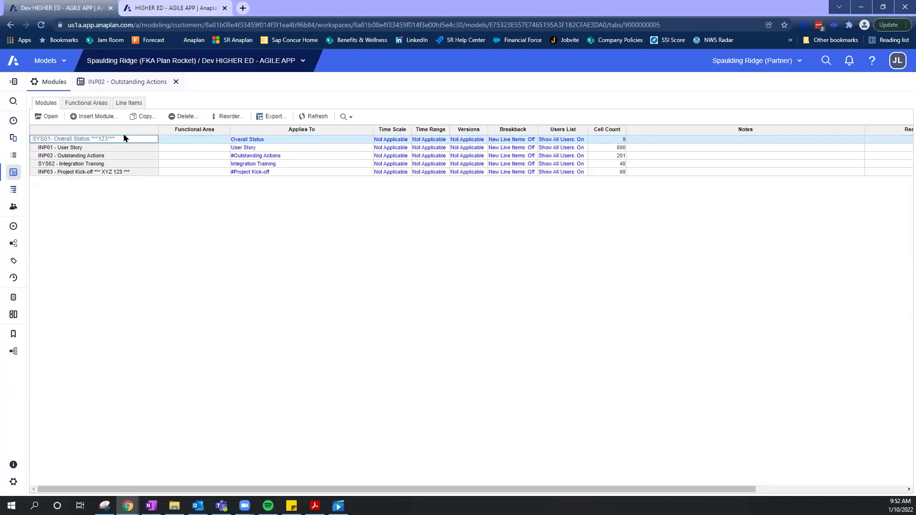
{"action": "left_click_drag", "start_coordinate": [114, 139], "coordinate": [90, 139]}
{"action": "left_click", "coordinate": [137, 145]}
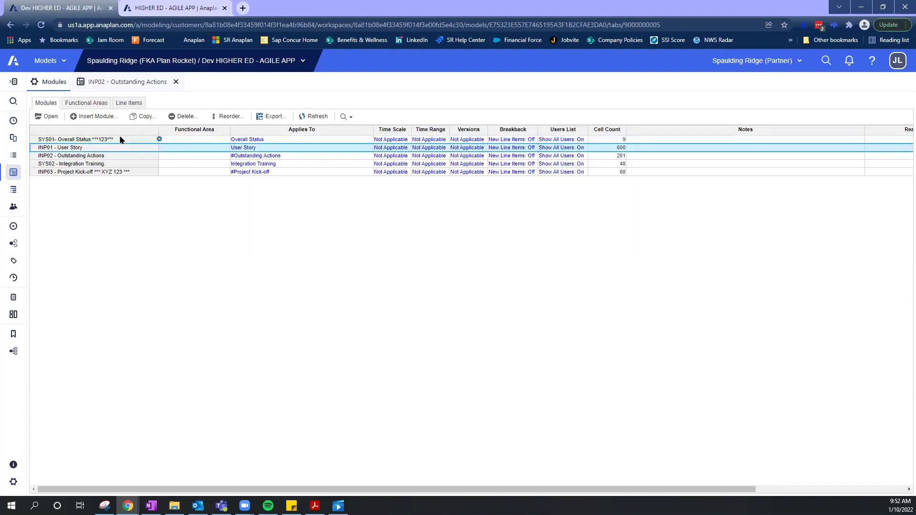
{"action": "left_click", "coordinate": [120, 139]}
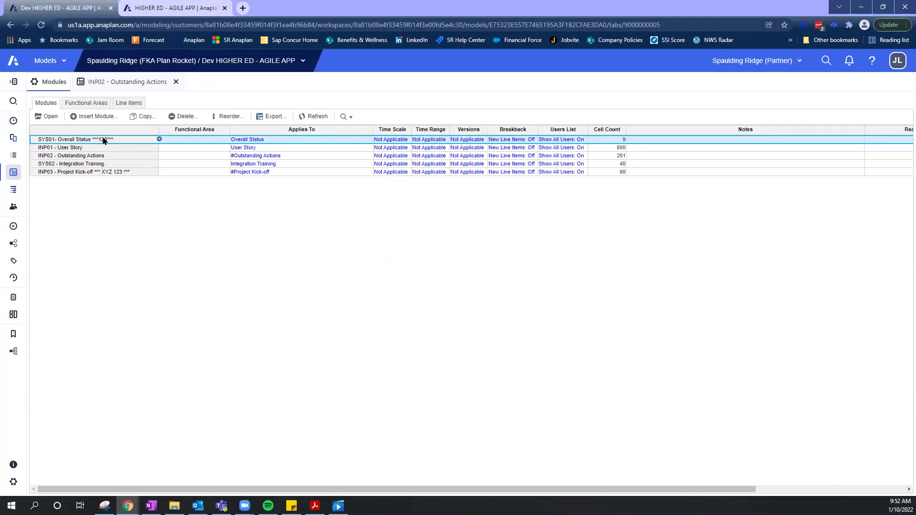
Check the same SYS01 module's name in the production model, then return to Dev
{"action": "left_click", "coordinate": [165, 8]}
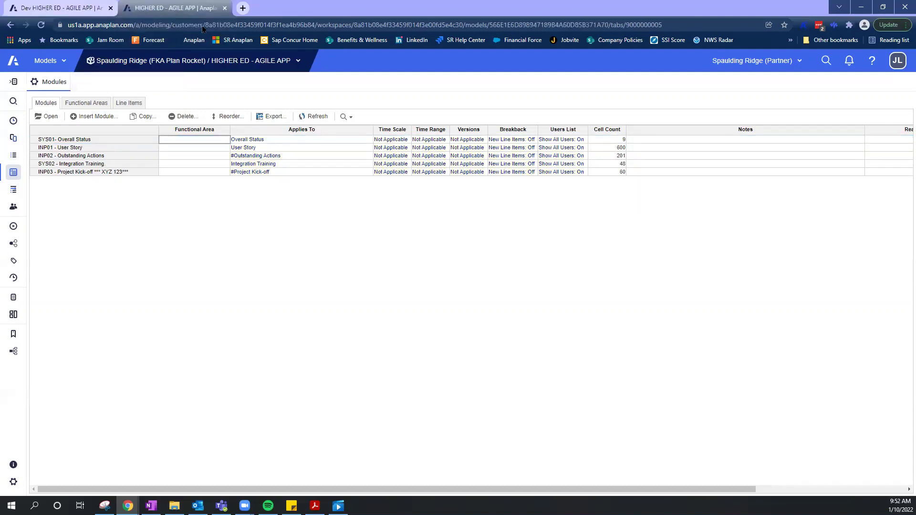
{"action": "left_click", "coordinate": [105, 138]}
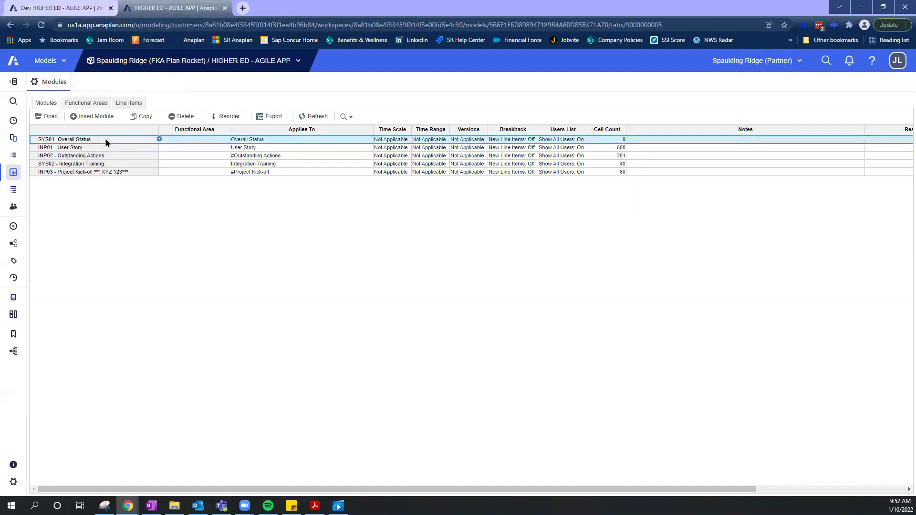
{"action": "left_click", "coordinate": [53, 10]}
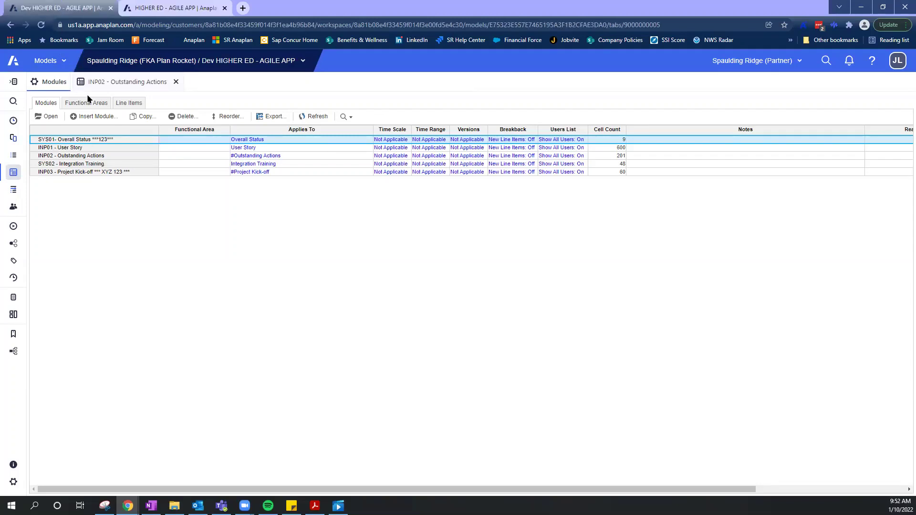
Add and save a revision tag titled TEST 2 1.10.22 in the Dev model
{"action": "left_click", "coordinate": [13, 261]}
{"action": "left_click", "coordinate": [52, 104]}
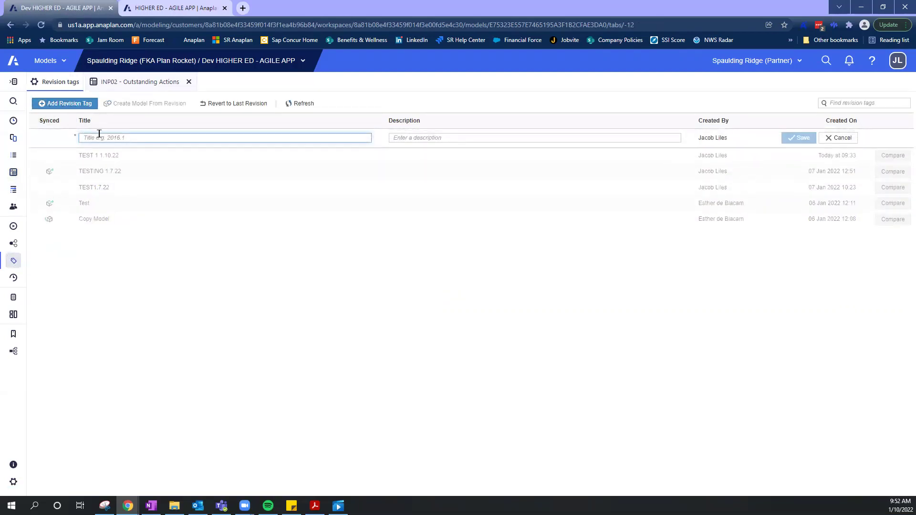
{"action": "type", "text": "Test"}
{"action": "type", "text": "ST"}
{"action": "type", "text": " 1."}
{"action": "type", "text": "10"}
{"action": "type", "text": ".22"}
{"action": "left_click", "coordinate": [792, 138]}
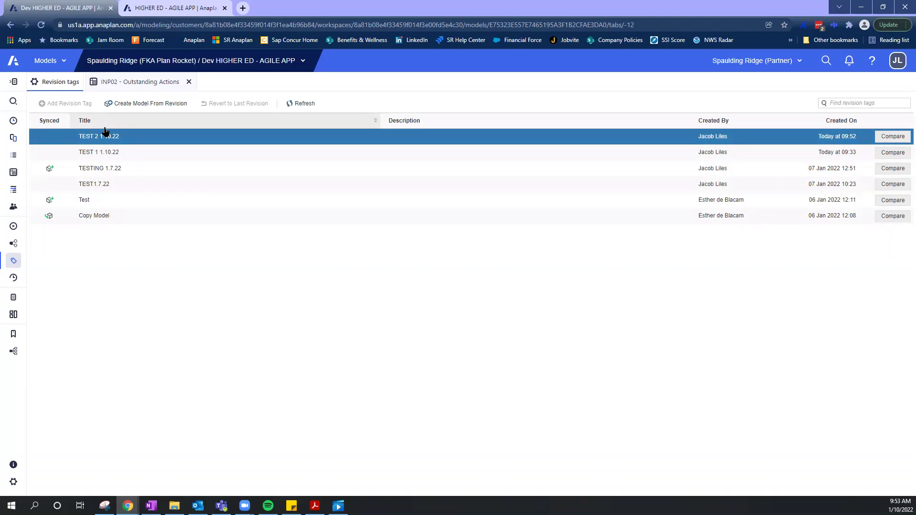
{"action": "left_click", "coordinate": [92, 151], "text": "ctrl"}
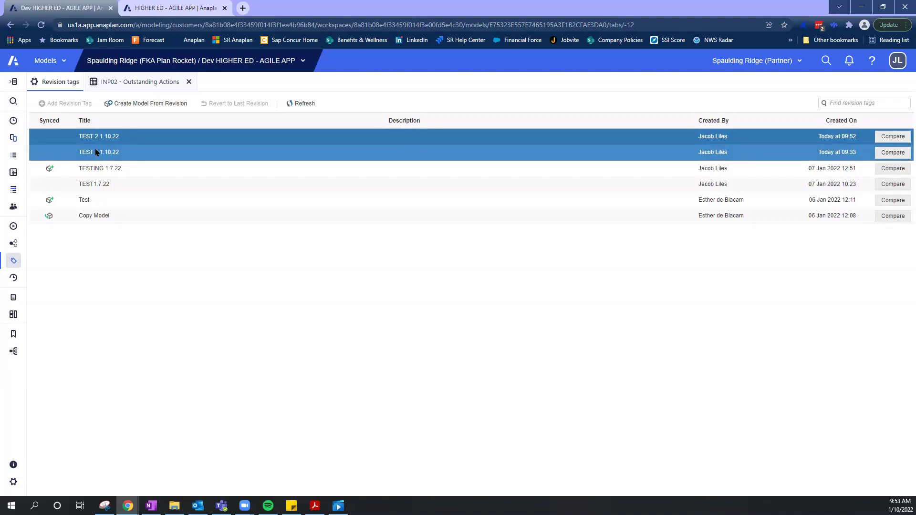
{"action": "left_click", "coordinate": [98, 152], "text": "ctrl"}
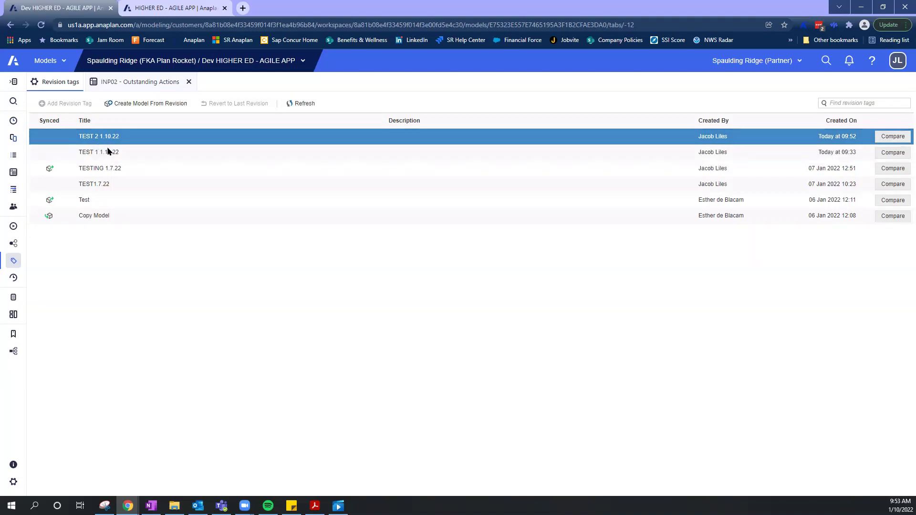
{"action": "left_click", "coordinate": [108, 152], "text": "ctrl"}
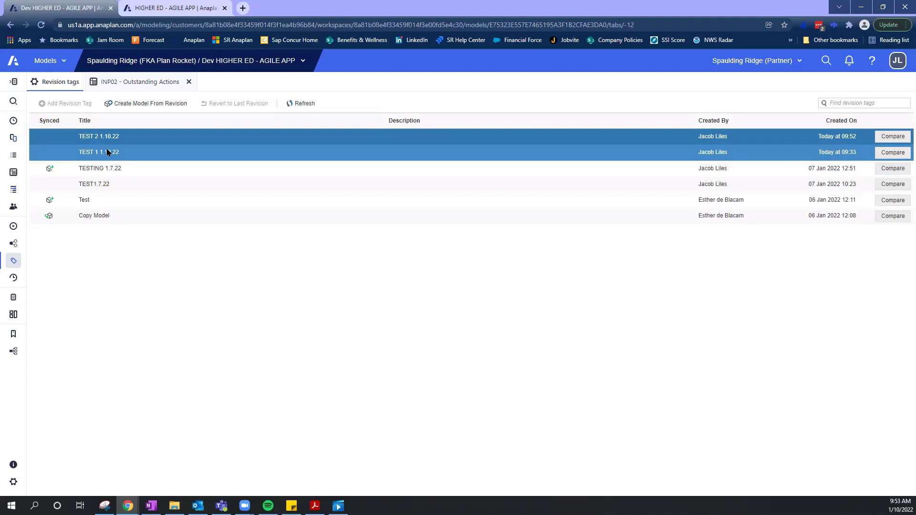
{"action": "left_click", "coordinate": [53, 135]}
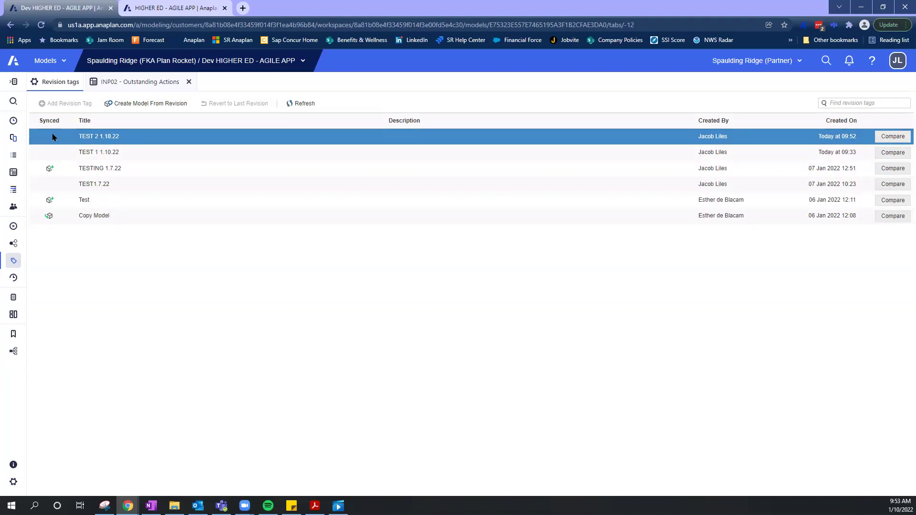
{"action": "left_click", "coordinate": [50, 141], "text": "shift"}
{"action": "left_click", "coordinate": [50, 142]}
{"action": "left_click", "coordinate": [52, 152], "text": "shift"}
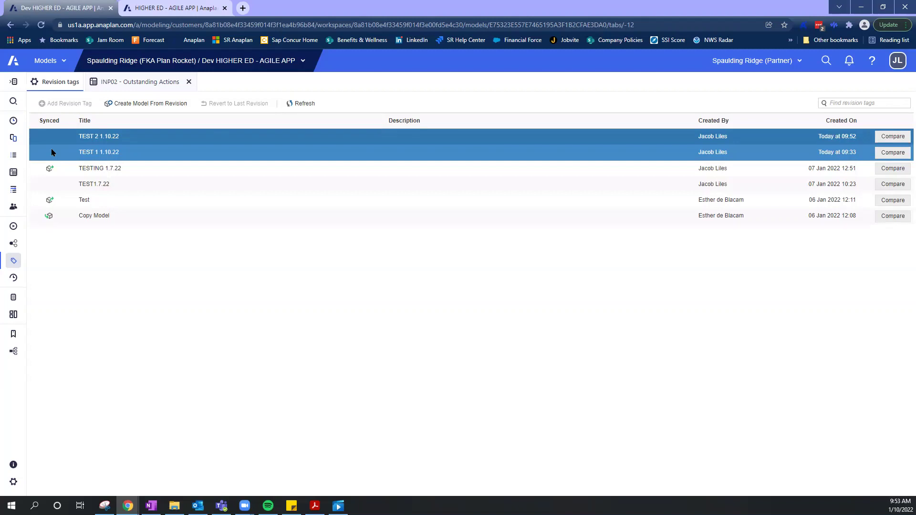
{"action": "left_click", "coordinate": [103, 151], "text": "ctrl"}
{"action": "left_click", "coordinate": [93, 216], "text": "ctrl"}
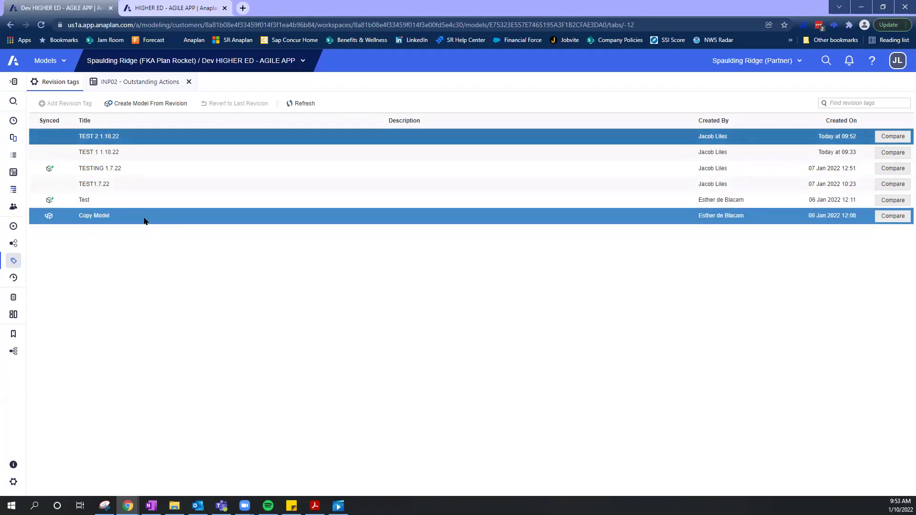
{"action": "left_click", "coordinate": [176, 220], "text": "ctrl"}
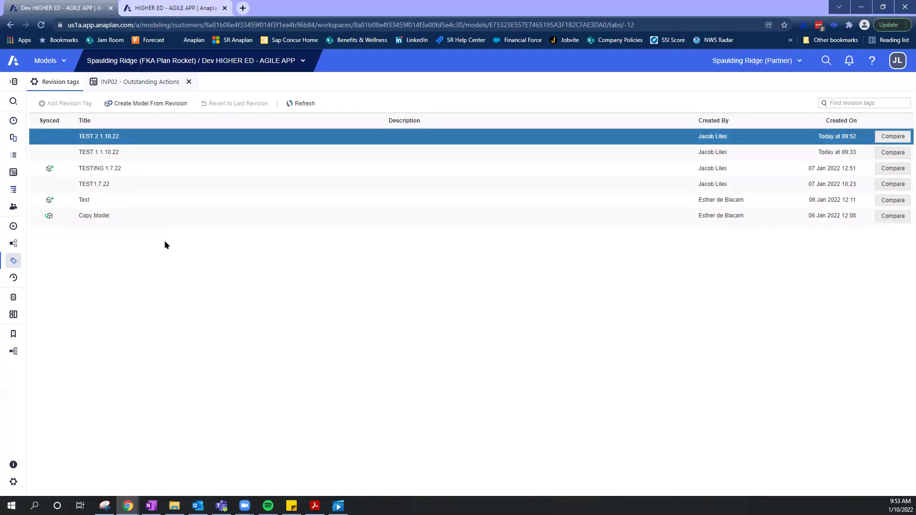
{"action": "left_click", "coordinate": [164, 220], "text": "ctrl"}
{"action": "left_click", "coordinate": [166, 219]}
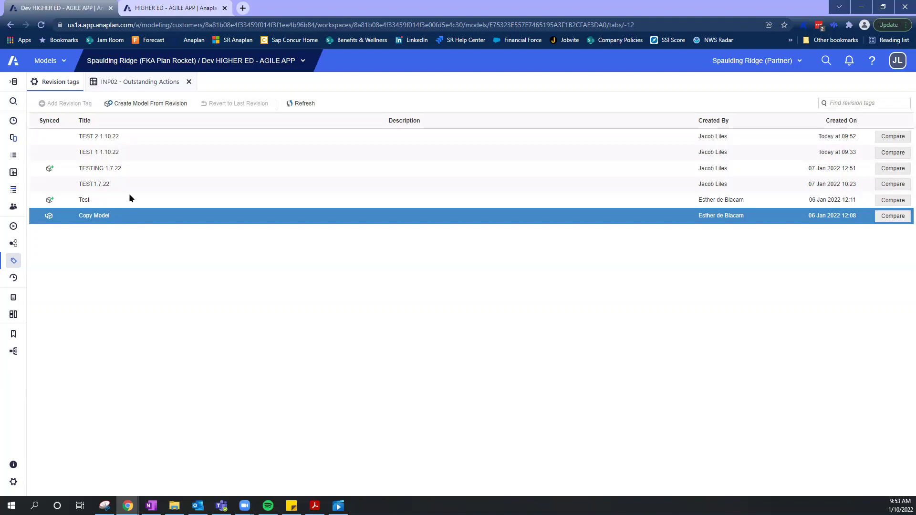
{"action": "left_click", "coordinate": [137, 139]}
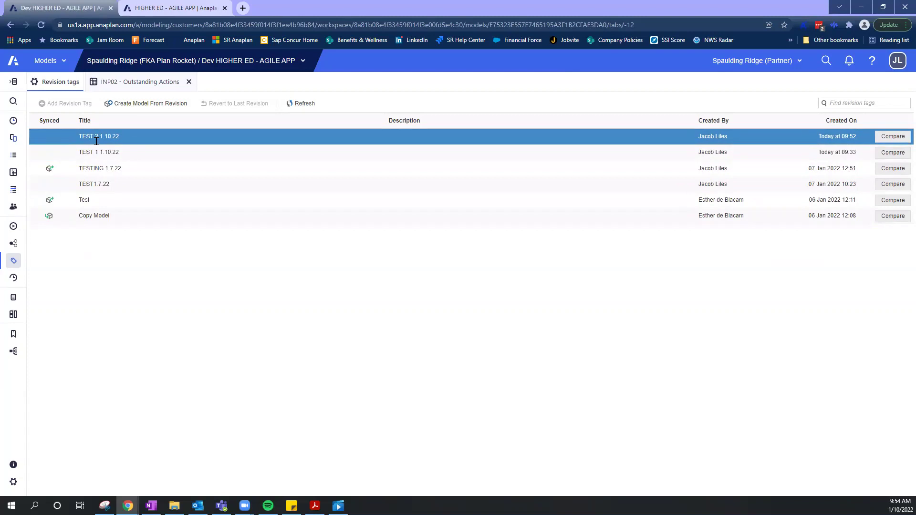
Begin Copy & Archive of the production model, naming the copy '1.10.2022 HIGHER ED - AGILE APP'
{"action": "left_click", "coordinate": [162, 9]}
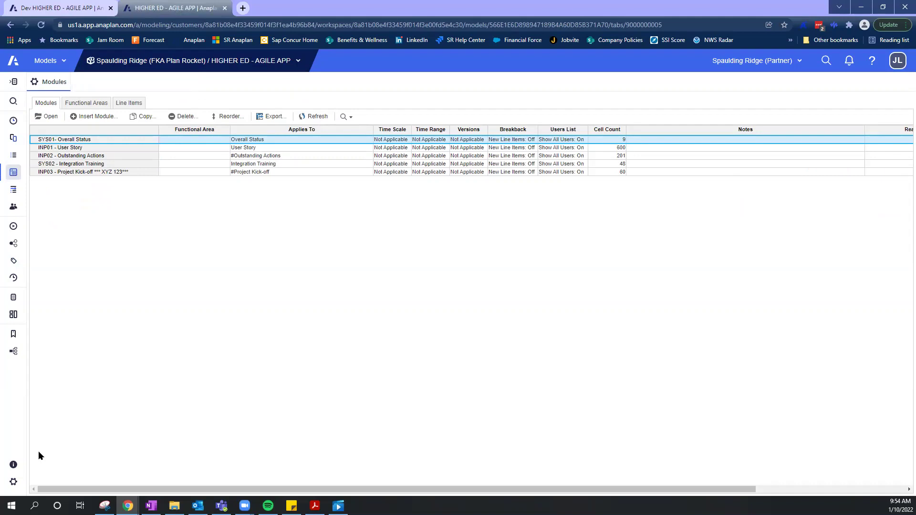
{"action": "left_click", "coordinate": [13, 483]}
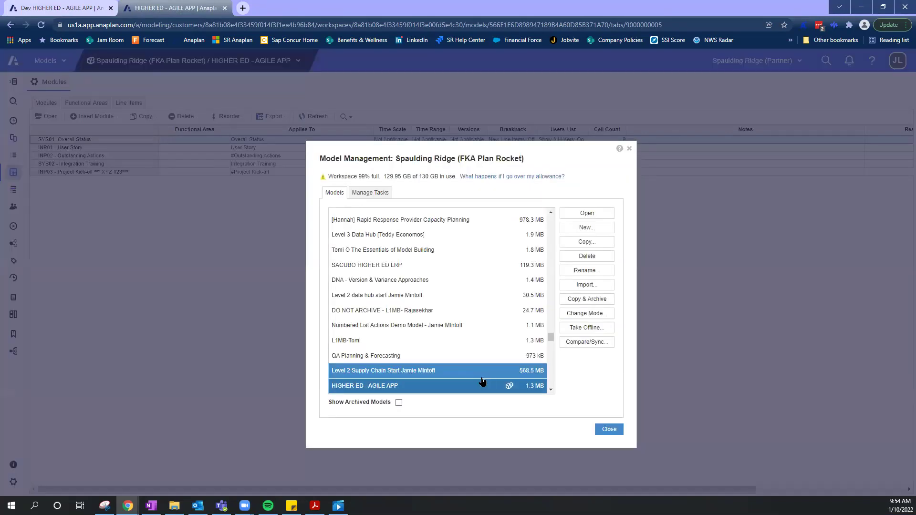
{"action": "left_click", "coordinate": [587, 300]}
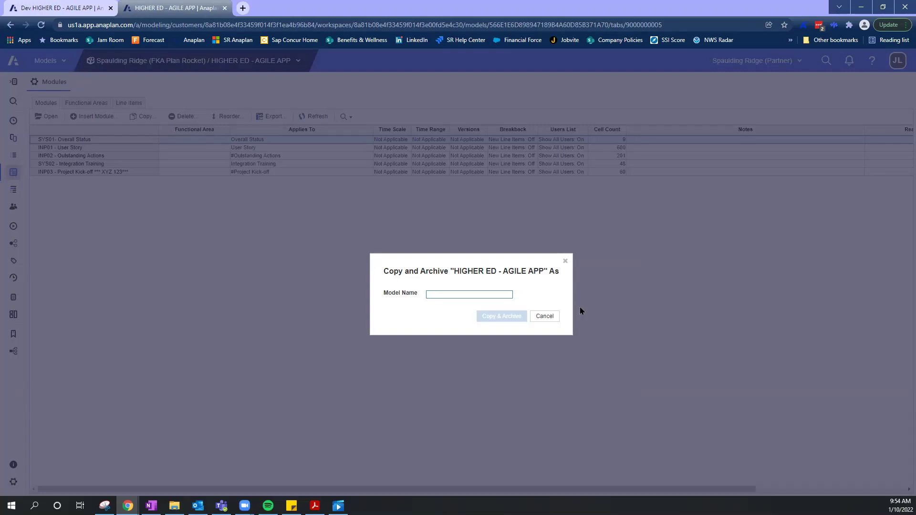
{"action": "type", "text": "1."}
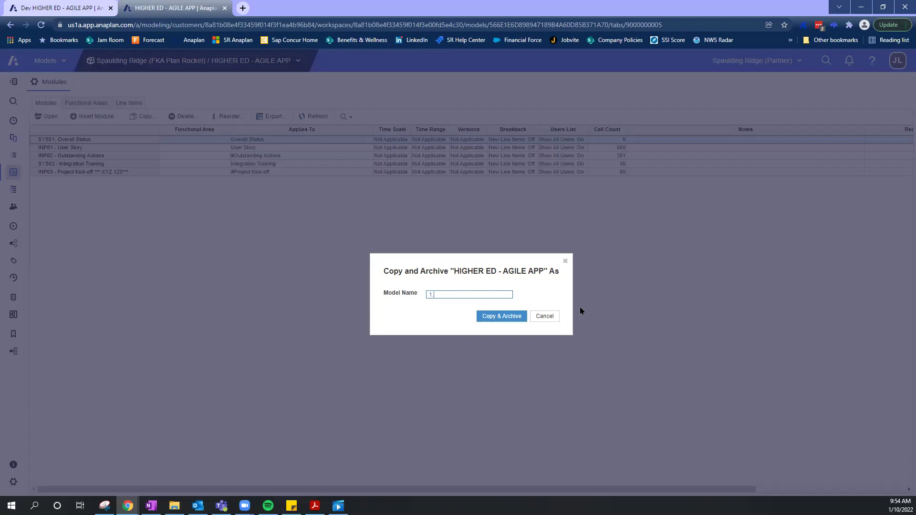
{"action": "type", "text": "10.2022 HIGHER ED - AGILE APP"}
Create the archived copy of the production HIGHER ED - AGILE APP model
{"action": "left_click", "coordinate": [519, 316]}
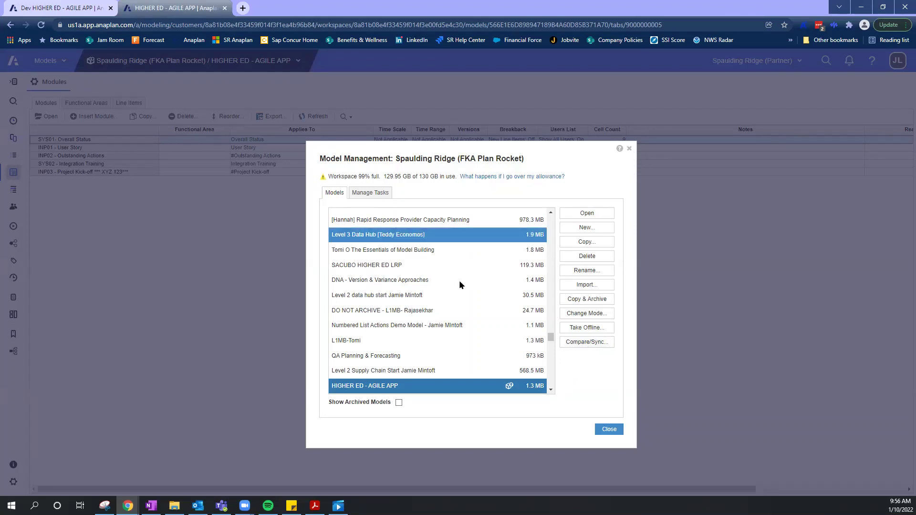
Reopen model management and start Compare/Sync for HIGHER ED - AGILE APP
{"action": "key", "text": "Escape"}
{"action": "left_click", "coordinate": [14, 483]}
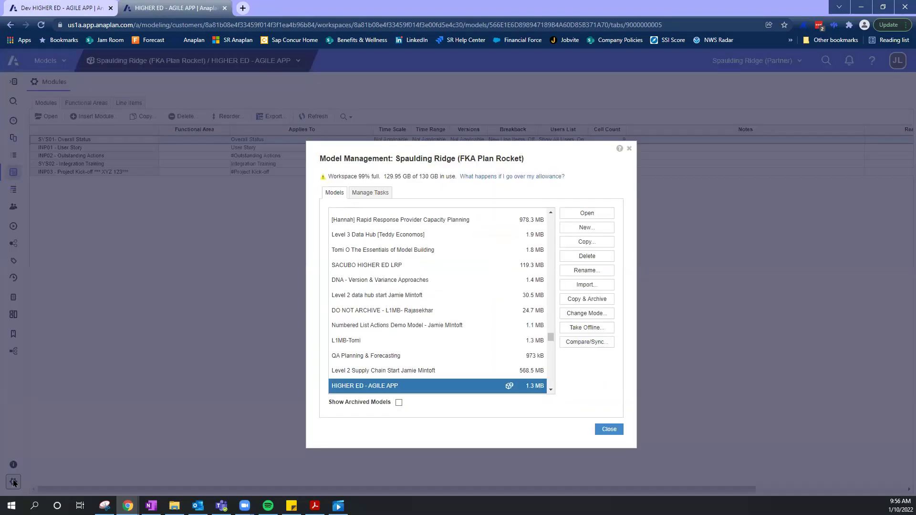
{"action": "left_click", "coordinate": [587, 341]}
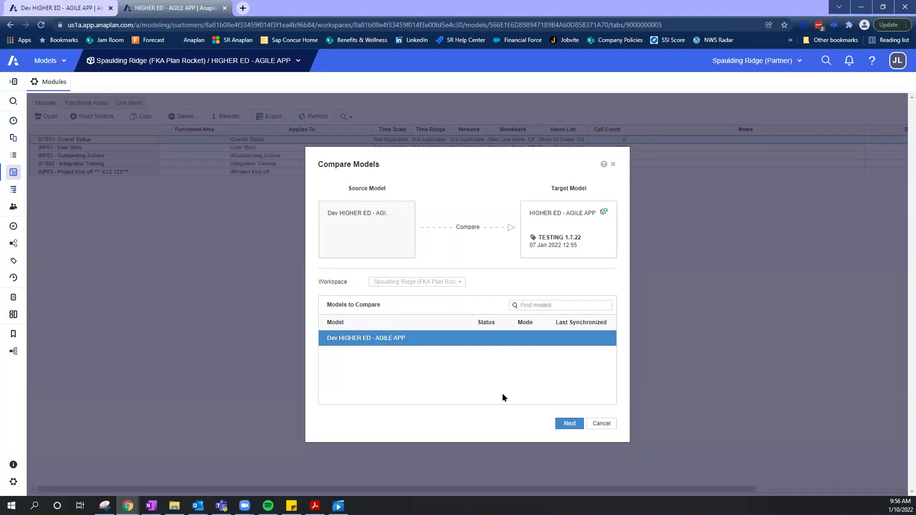
{"action": "left_click", "coordinate": [568, 424]}
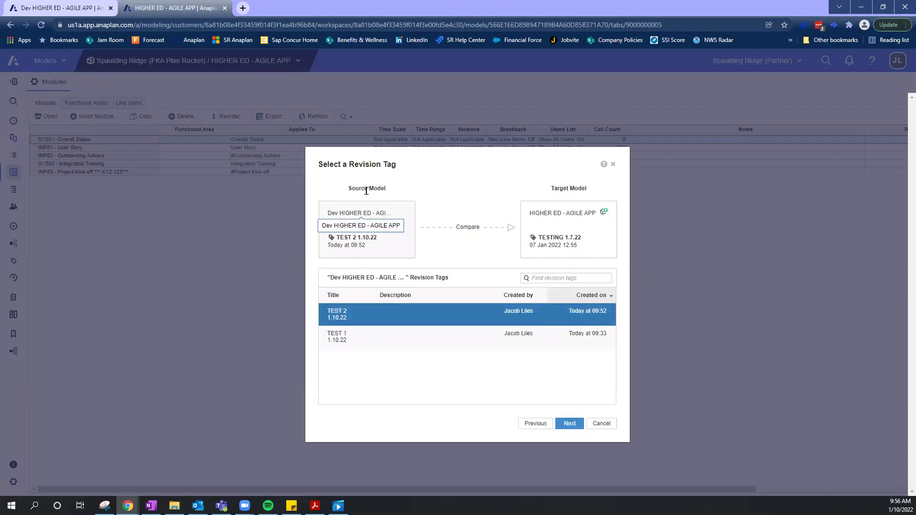
Choose revision tag TEST 2 1.10.22 as the source and run the comparison
{"action": "left_click", "coordinate": [362, 337]}
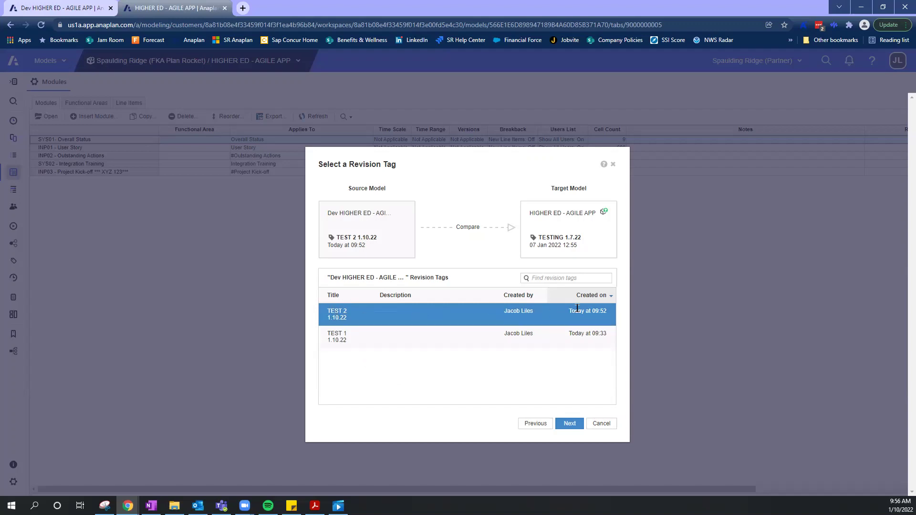
{"action": "left_click_drag", "start_coordinate": [565, 308], "coordinate": [611, 311]}
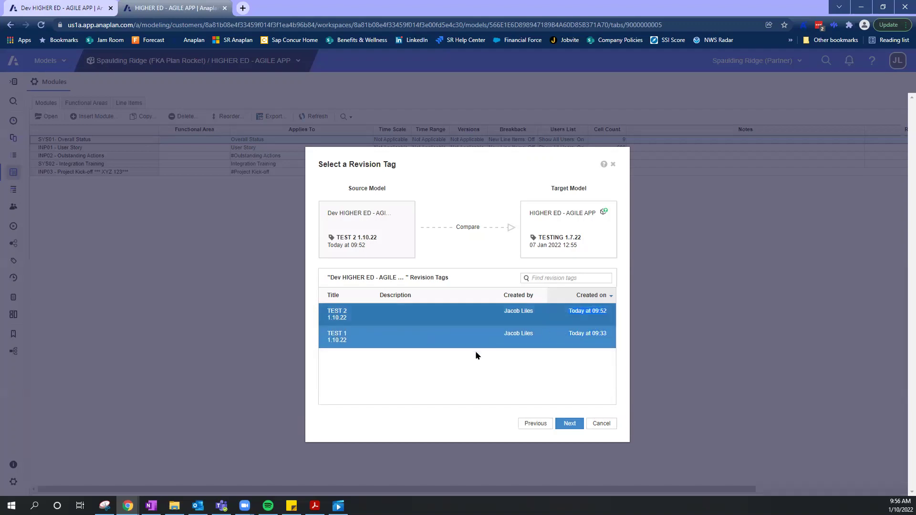
{"action": "left_click", "coordinate": [355, 337]}
{"action": "left_click", "coordinate": [381, 342]}
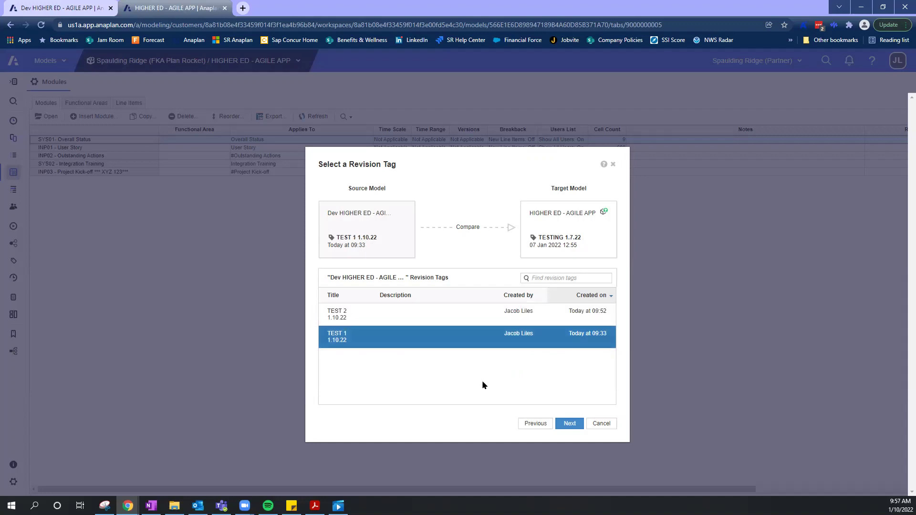
{"action": "left_click", "coordinate": [422, 319]}
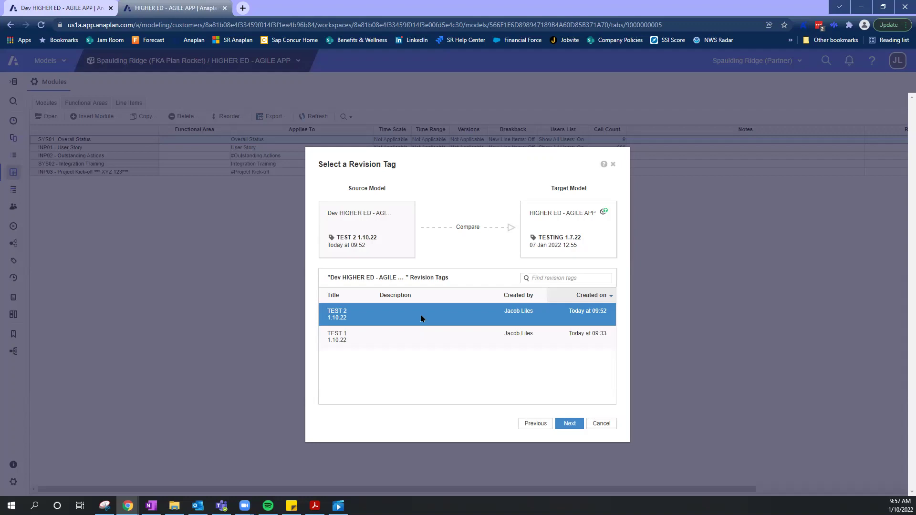
{"action": "left_click", "coordinate": [569, 425]}
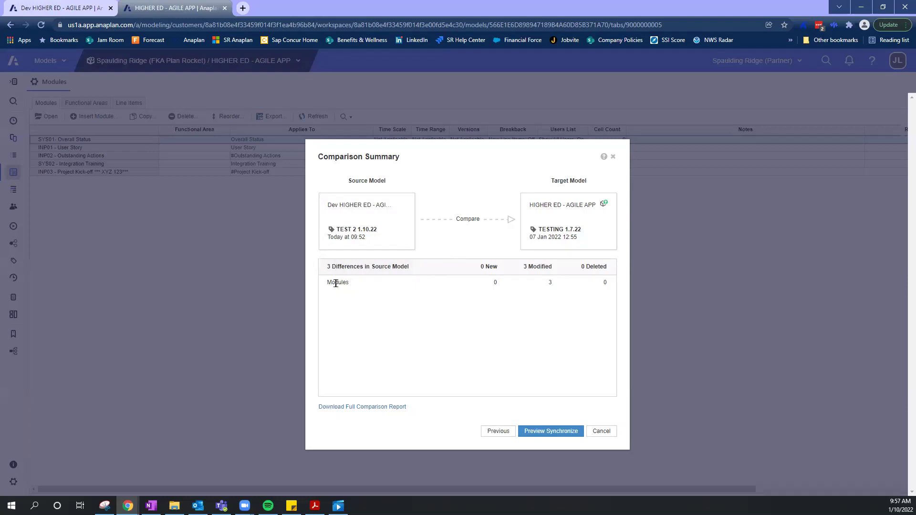
Synchronize HIGHER ED - AGILE APP to TEST 2 1.10.22 with 'Take the target model offline' unchecked
{"action": "left_click", "coordinate": [541, 431]}
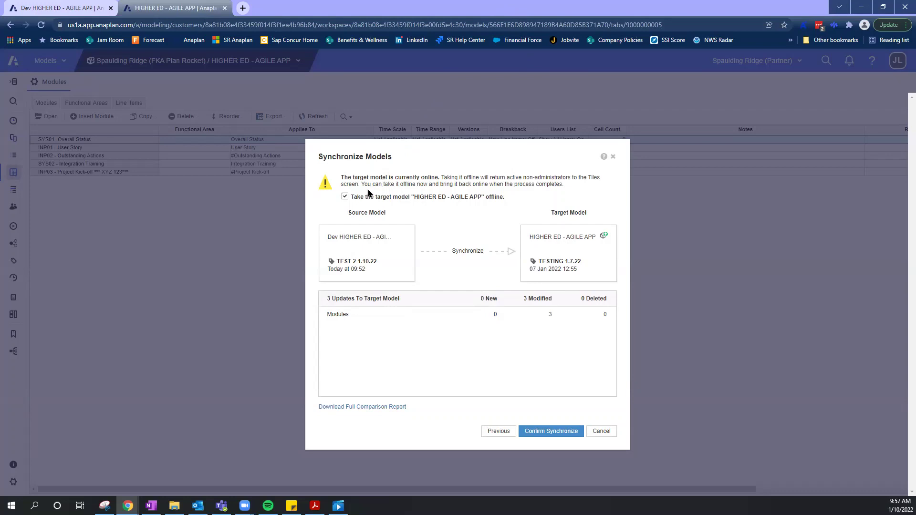
{"action": "left_click", "coordinate": [345, 197]}
{"action": "left_click", "coordinate": [539, 432]}
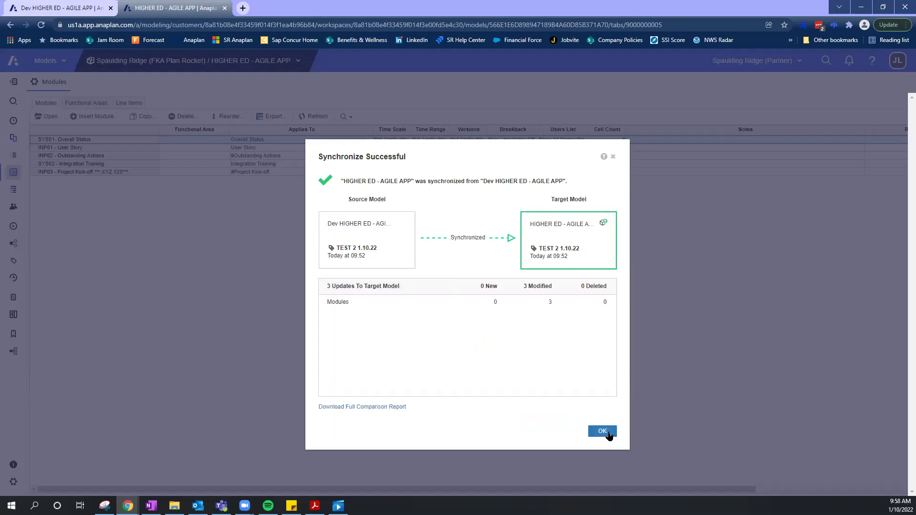
{"action": "left_click", "coordinate": [603, 432]}
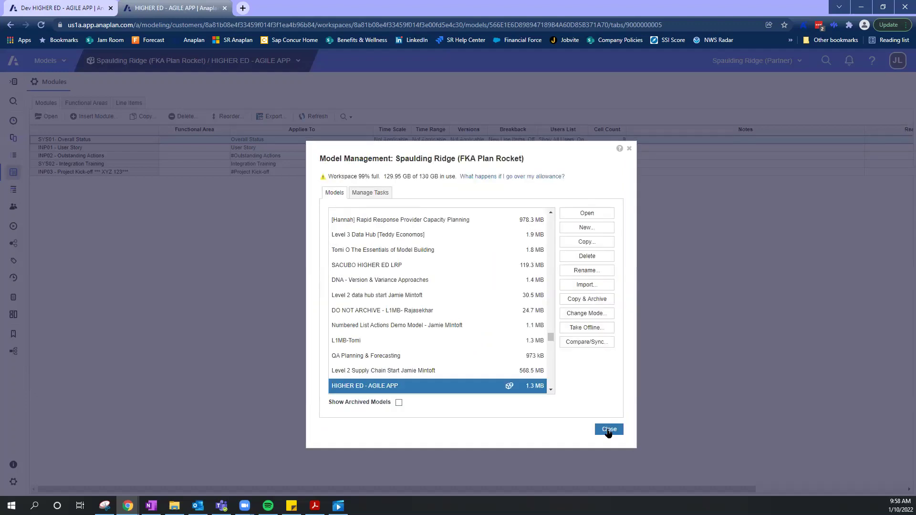
Close model management and refresh the production model's modules list to load the synced names
{"action": "left_click", "coordinate": [609, 431]}
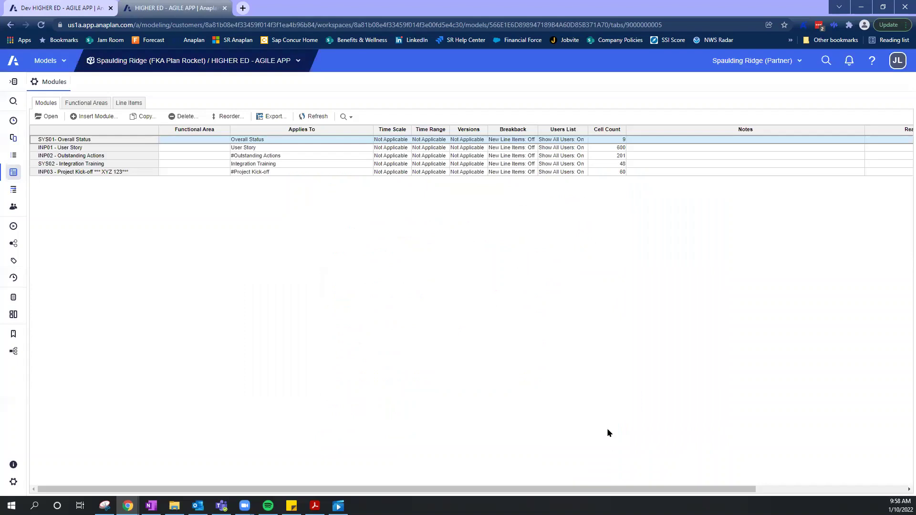
{"action": "left_click", "coordinate": [48, 9]}
{"action": "left_click", "coordinate": [148, 8]}
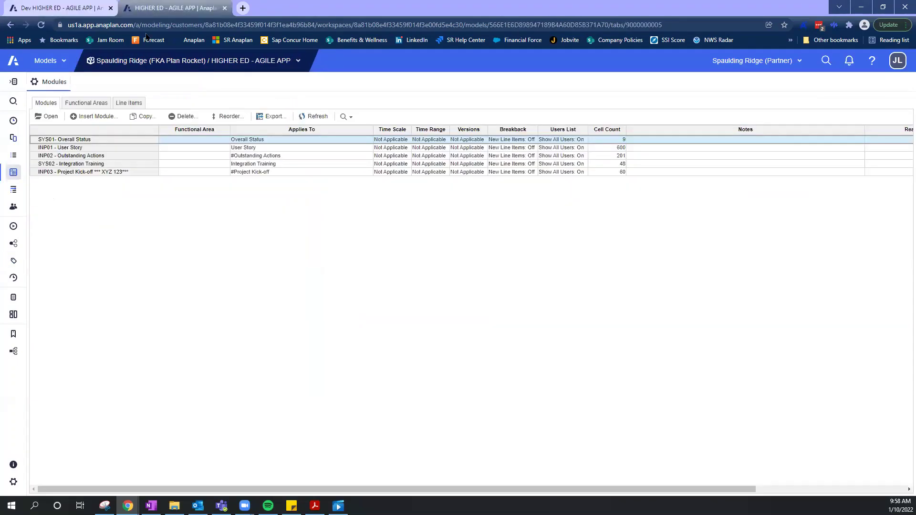
{"action": "left_click", "coordinate": [14, 172]}
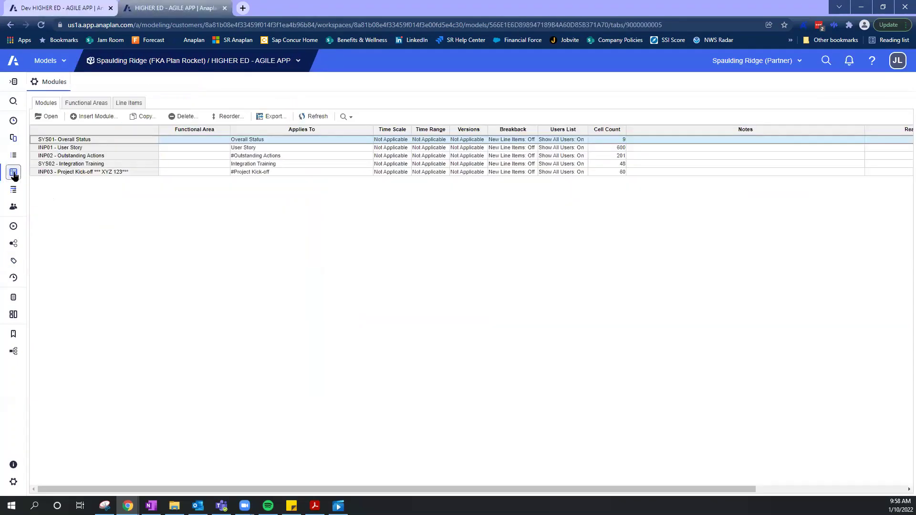
{"action": "left_click", "coordinate": [14, 120]}
{"action": "left_click", "coordinate": [13, 173]}
Compare with the Dev modules list and confirm production's SYS01 now reads SYS01- Overall Status ***123***
{"action": "left_click", "coordinate": [83, 8]}
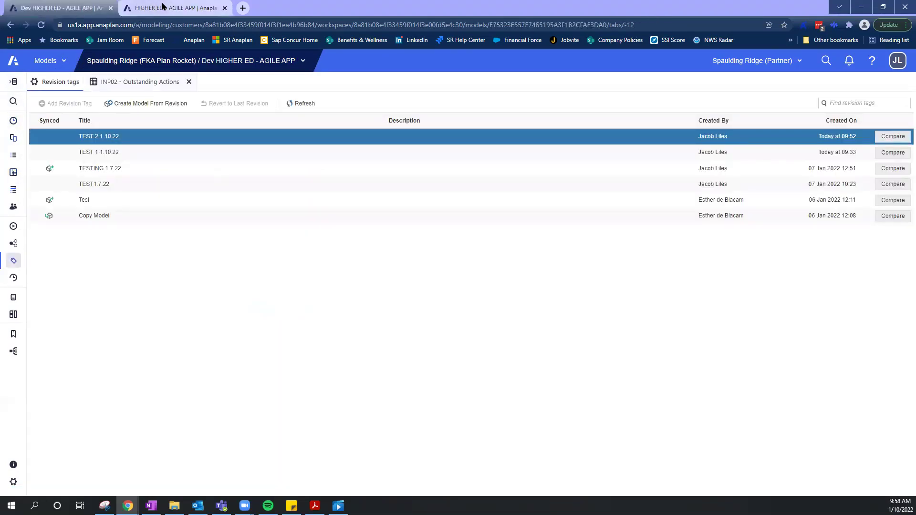
{"action": "left_click", "coordinate": [13, 172]}
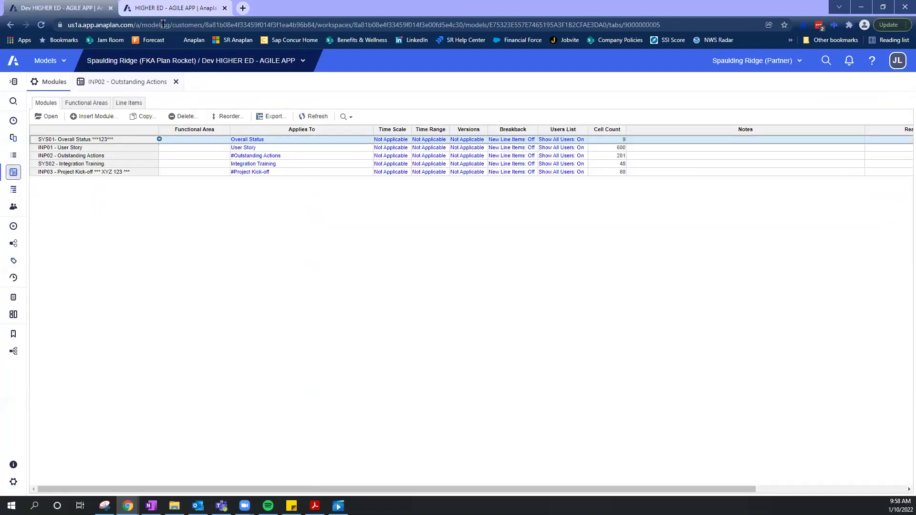
{"action": "left_click", "coordinate": [172, 11]}
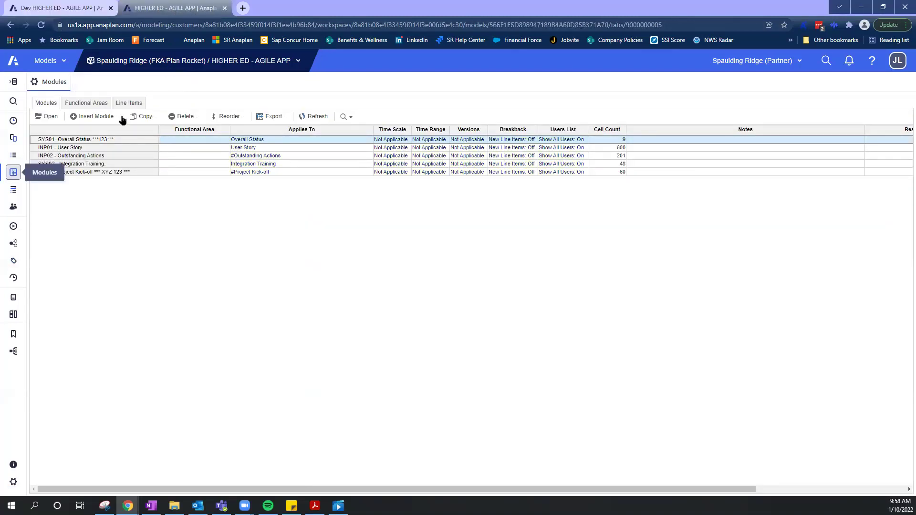
{"action": "left_click", "coordinate": [101, 140]}
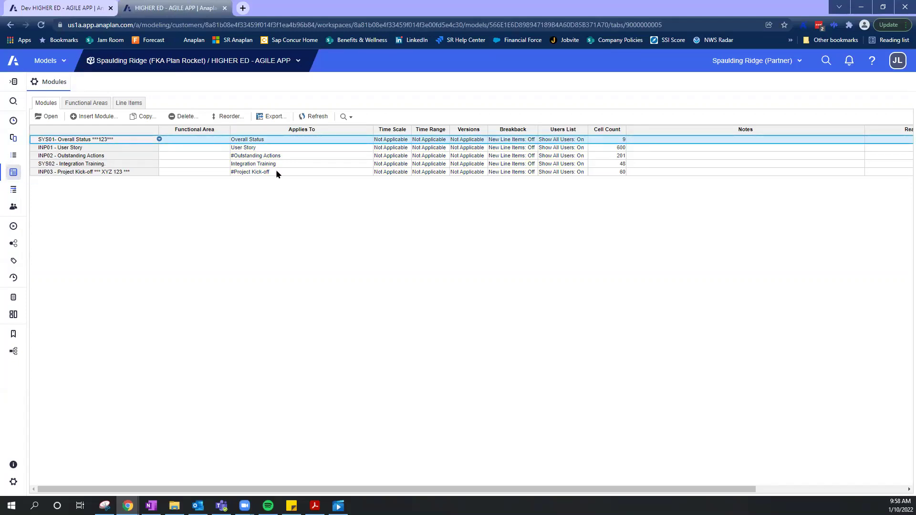
{"action": "left_click", "coordinate": [12, 482]}
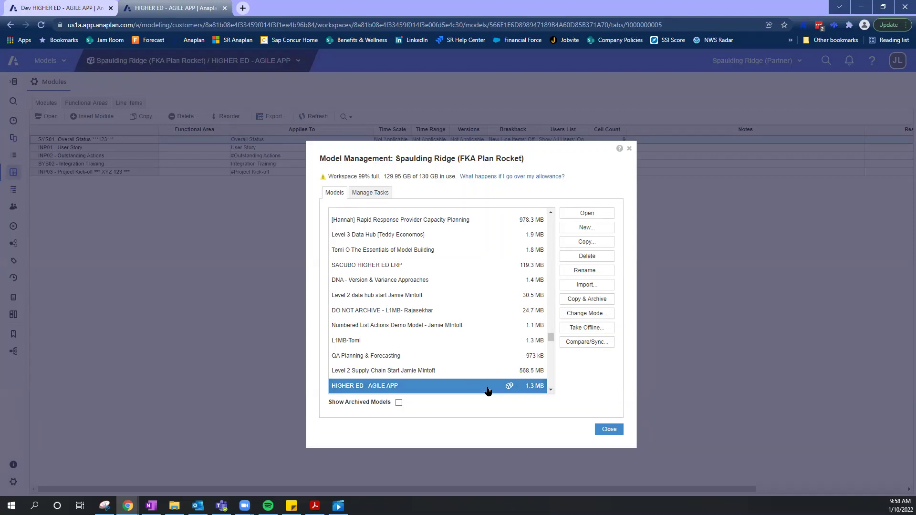
Verify in Change Mode that HIGHER ED - AGILE APP is Deployed and online, then close model management
{"action": "left_click", "coordinate": [603, 317]}
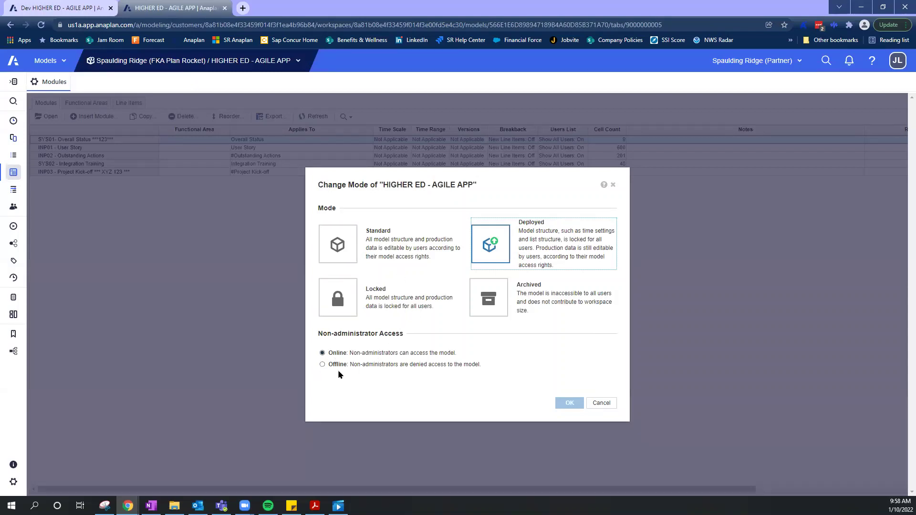
{"action": "left_click", "coordinate": [601, 404]}
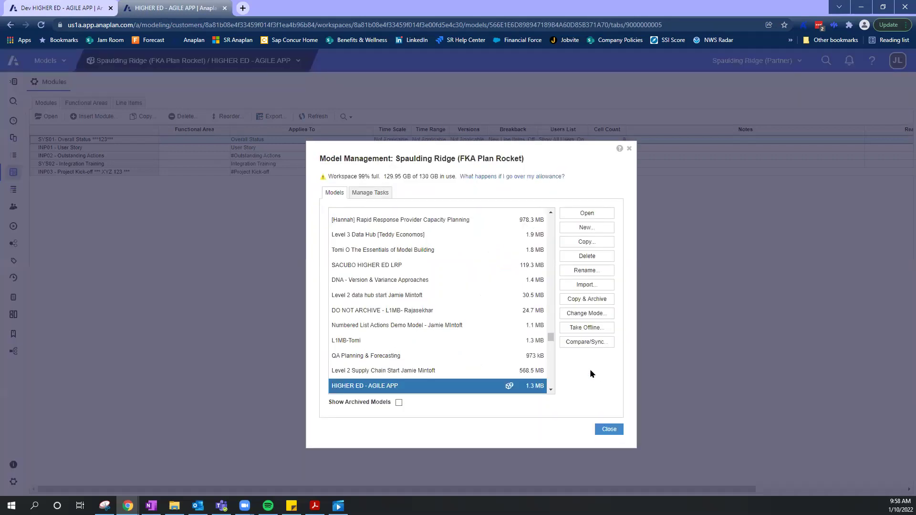
{"action": "left_click", "coordinate": [602, 430]}
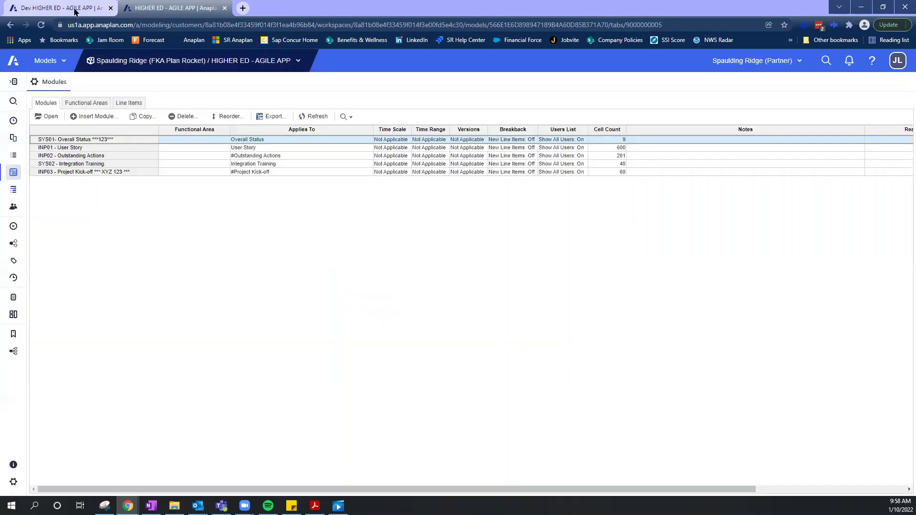
In the Dev model's INP02 - Outstanding Actions, view action #21's status choices, leaving Not Started
{"action": "left_click", "coordinate": [77, 10]}
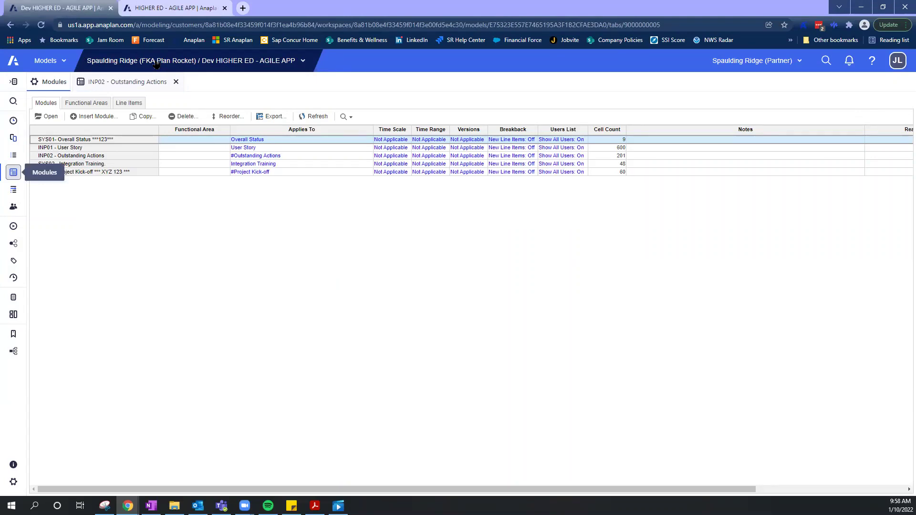
{"action": "left_click", "coordinate": [101, 83]}
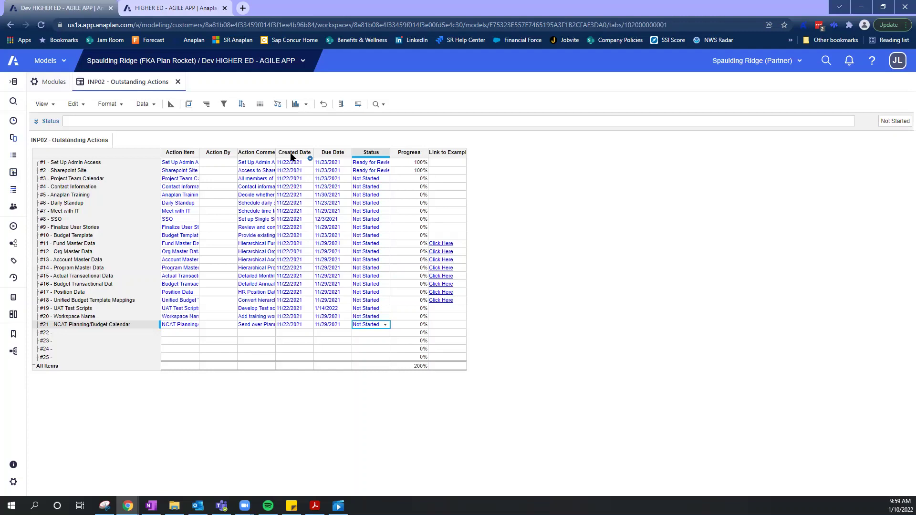
{"action": "left_click", "coordinate": [366, 152]}
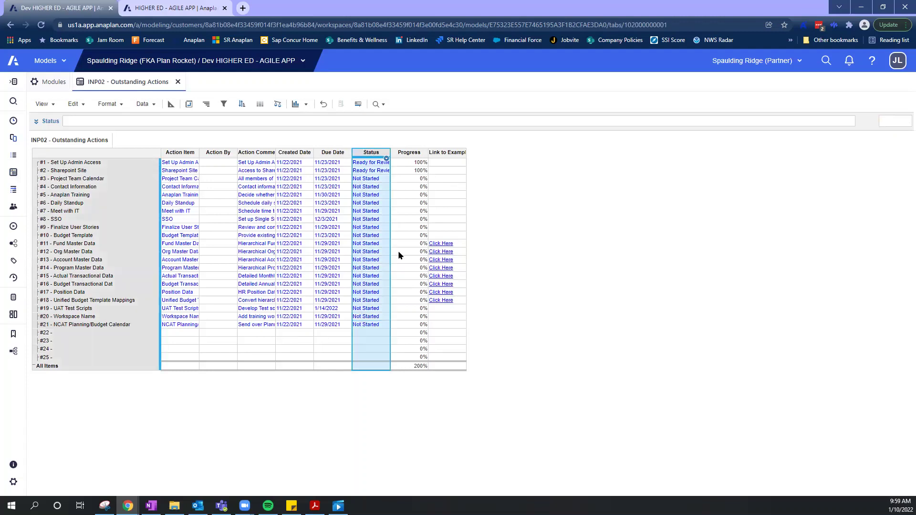
{"action": "left_click", "coordinate": [385, 328]}
{"action": "left_click", "coordinate": [385, 327]}
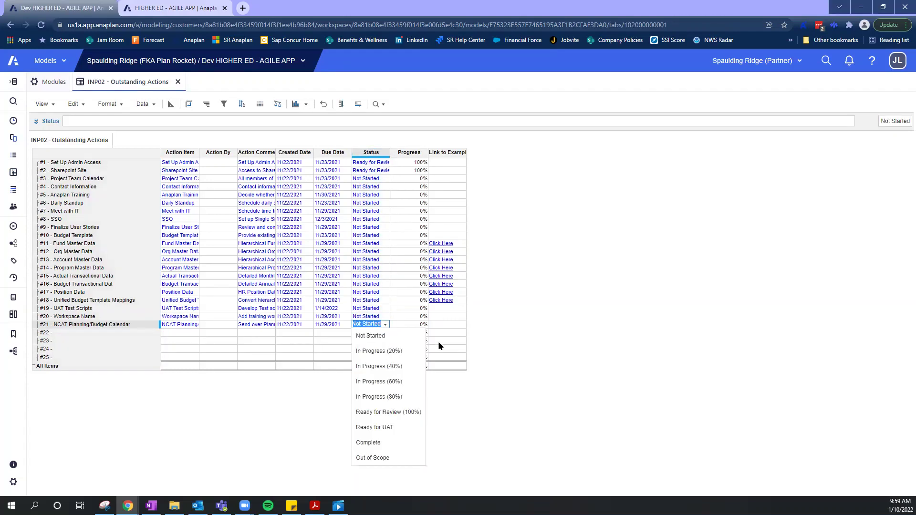
{"action": "left_click", "coordinate": [291, 400]}
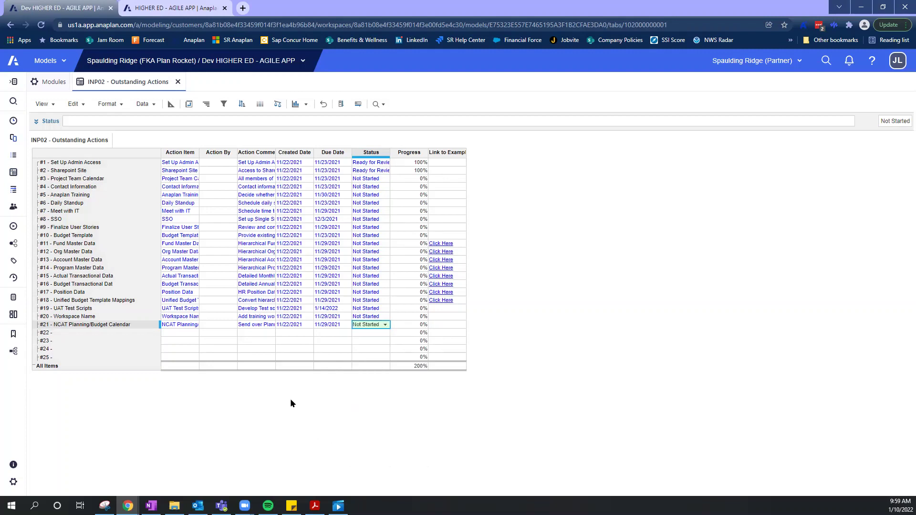